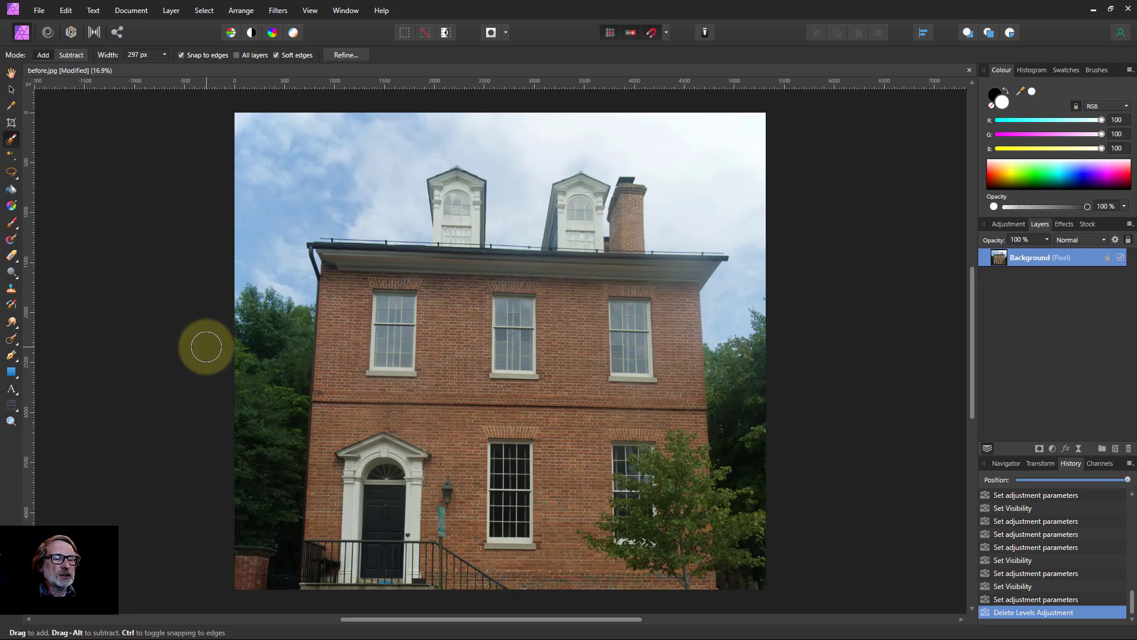
Add a Levels adjustment to the house photo and switch its colour space to LAB
click(1052, 448)
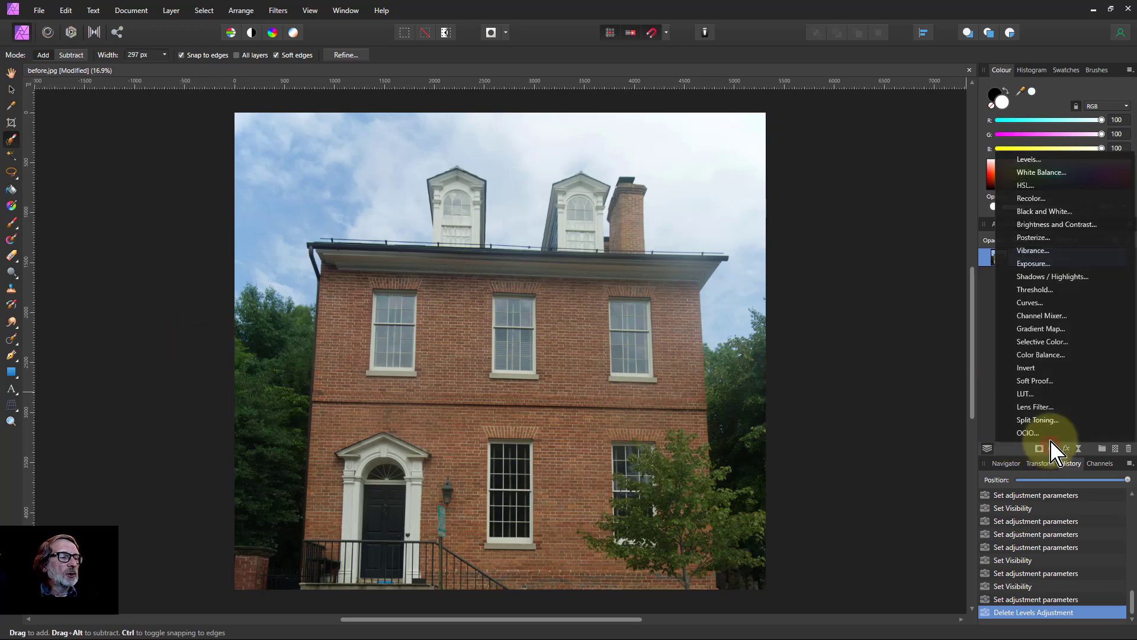
click(1029, 159)
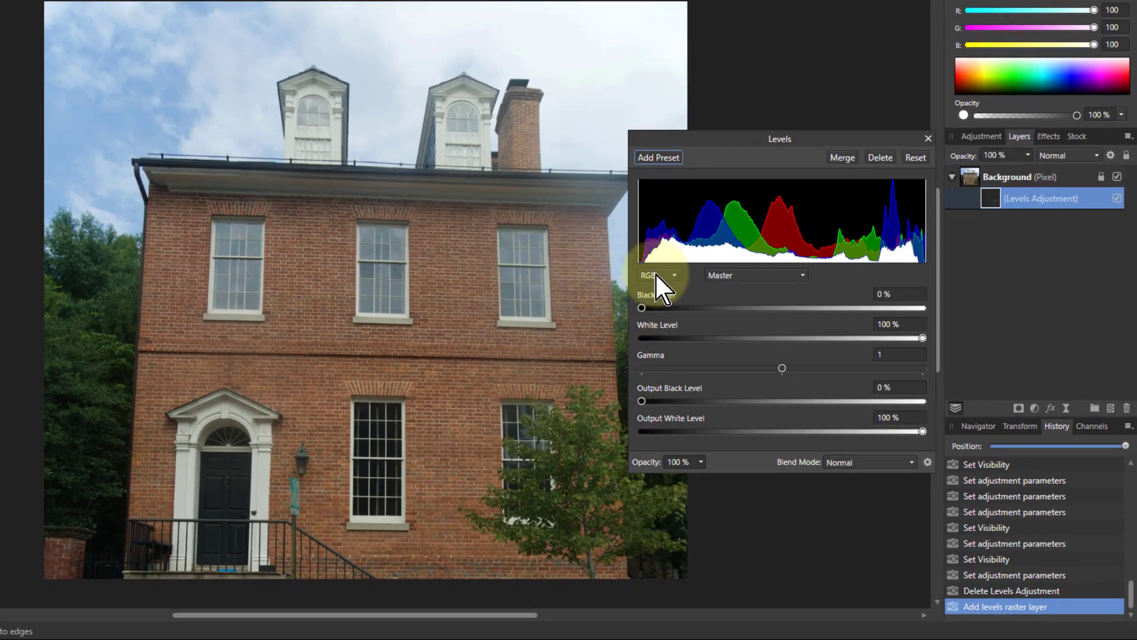
click(655, 276)
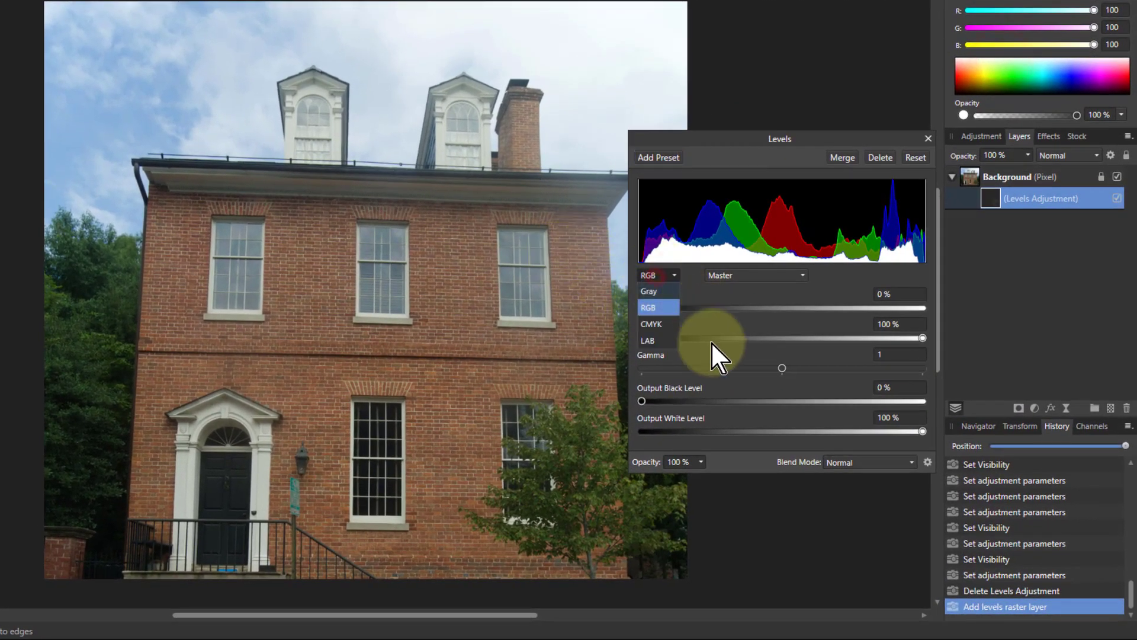
click(653, 338)
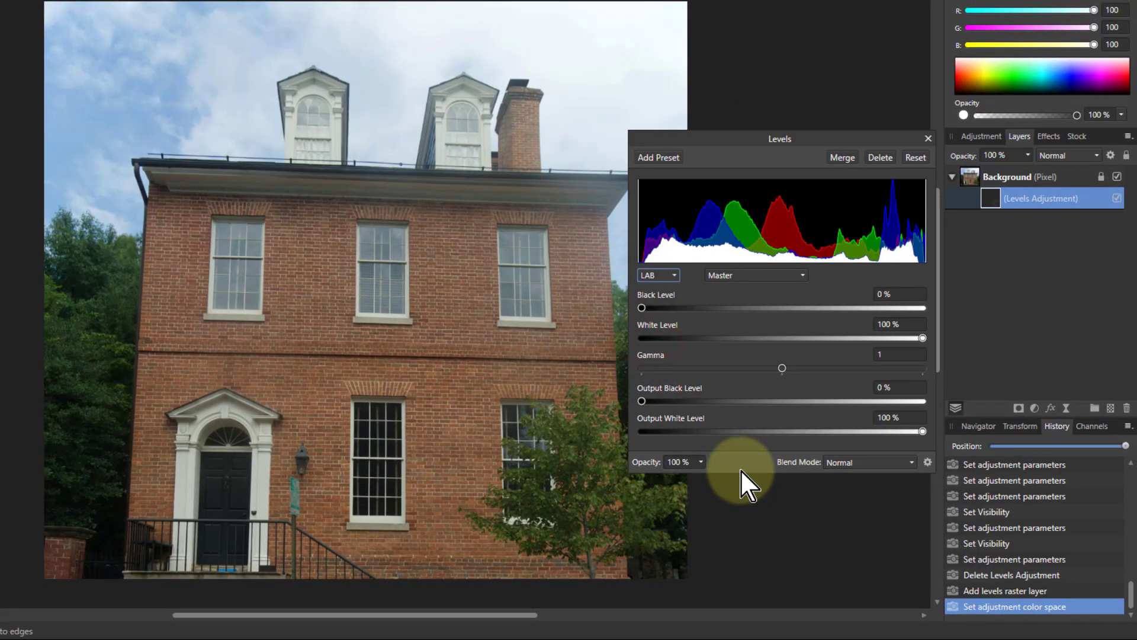
drag(674, 139, 716, 161)
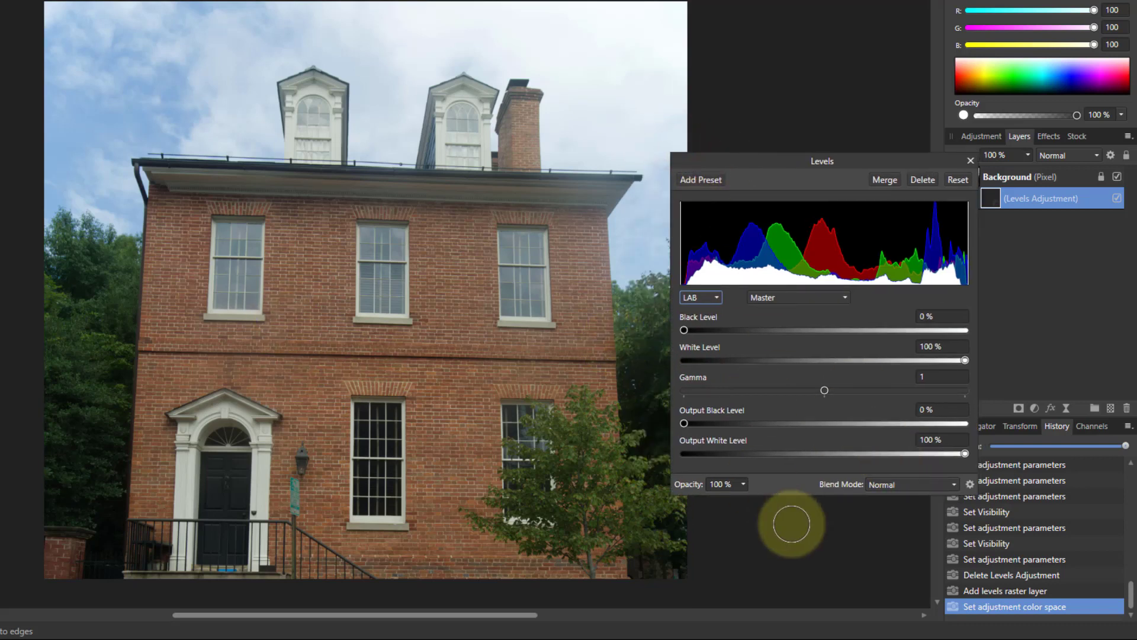
click(778, 299)
On the Lightness channel, trial a black level of 32%, then return it to 0%
click(782, 333)
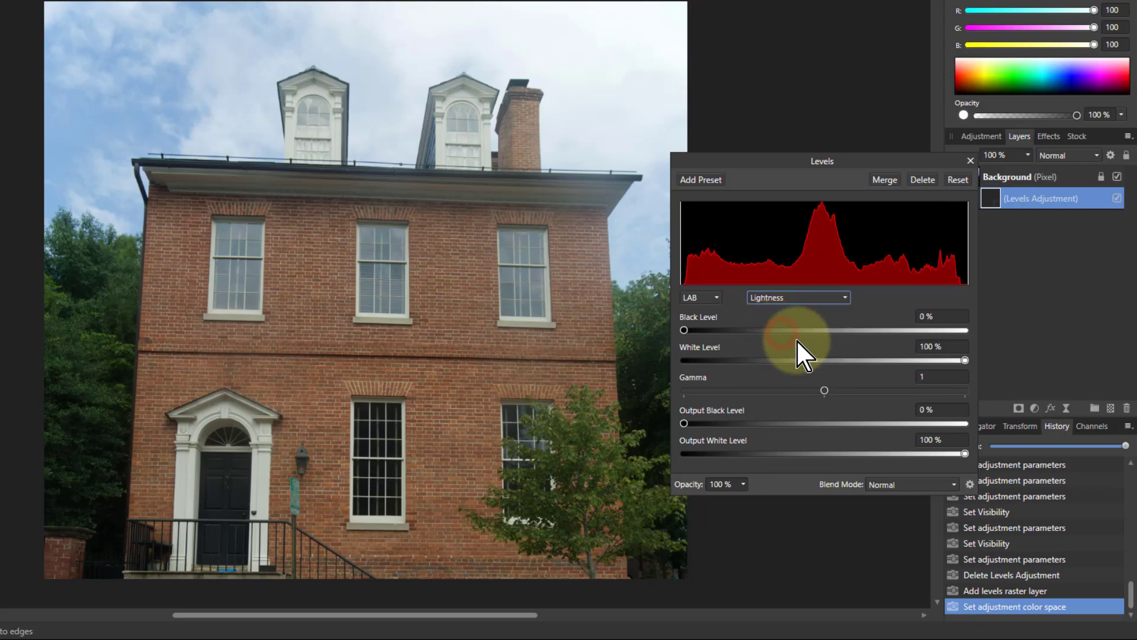
drag(684, 328, 757, 338)
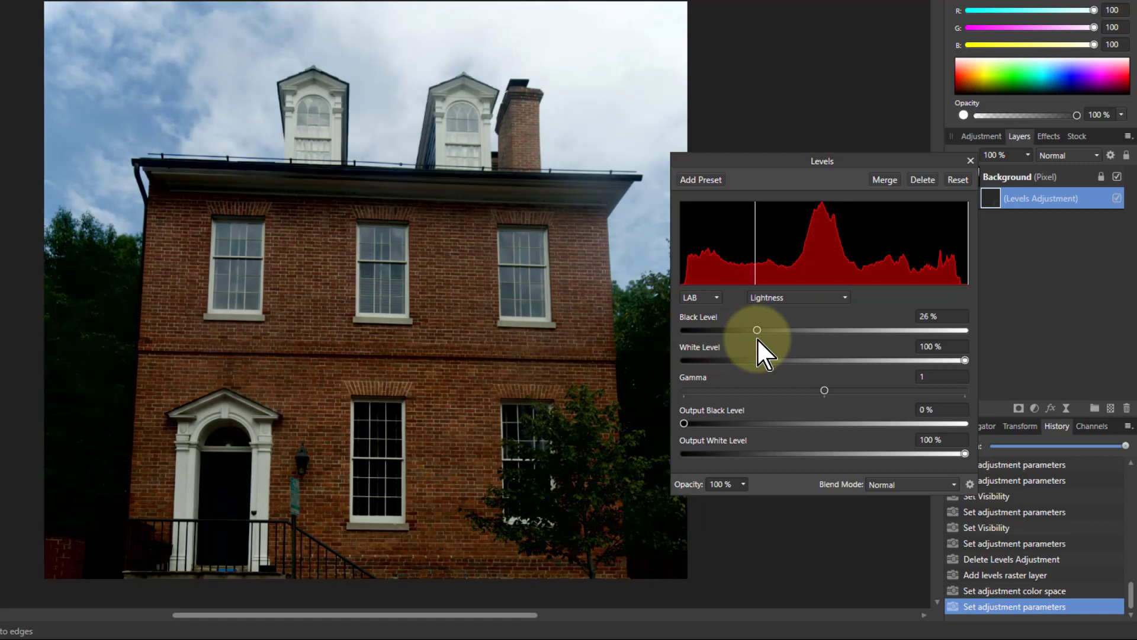
drag(756, 338, 773, 339)
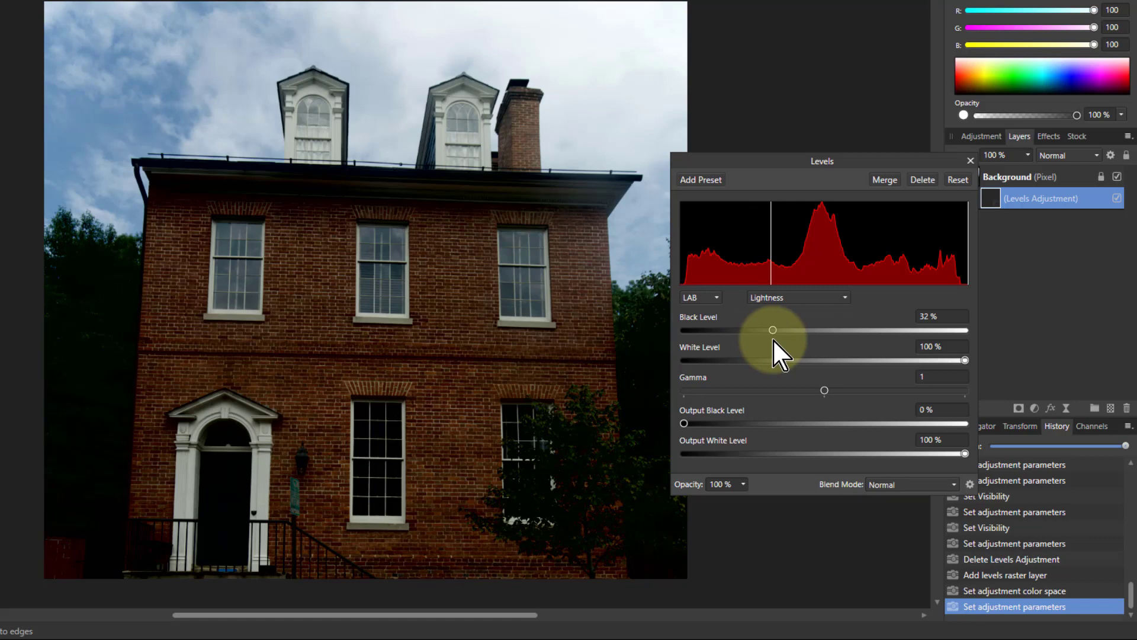
drag(772, 339, 659, 351)
Try the white level and gamma 1.658, then settle on Lightness gamma 0.607
mouse_move(965, 359)
mouse_down()
mouse_move(878, 360)
mouse_move(897, 361)
mouse_up()
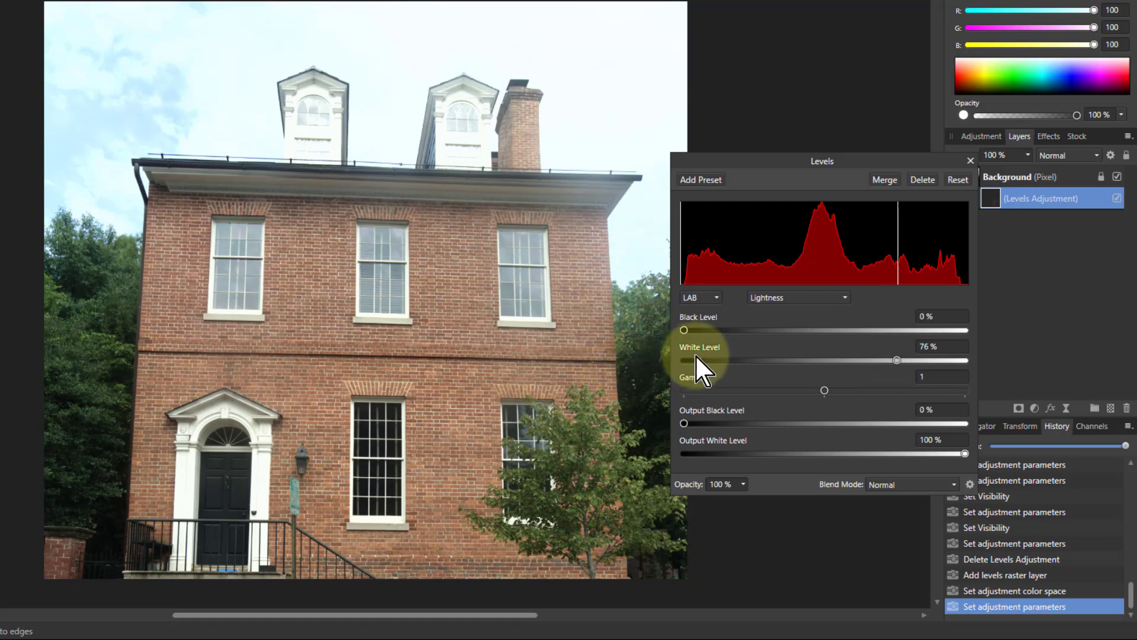
mouse_move(683, 329)
mouse_down()
mouse_move(758, 329)
mouse_move(675, 329)
mouse_up()
drag(897, 360, 1036, 381)
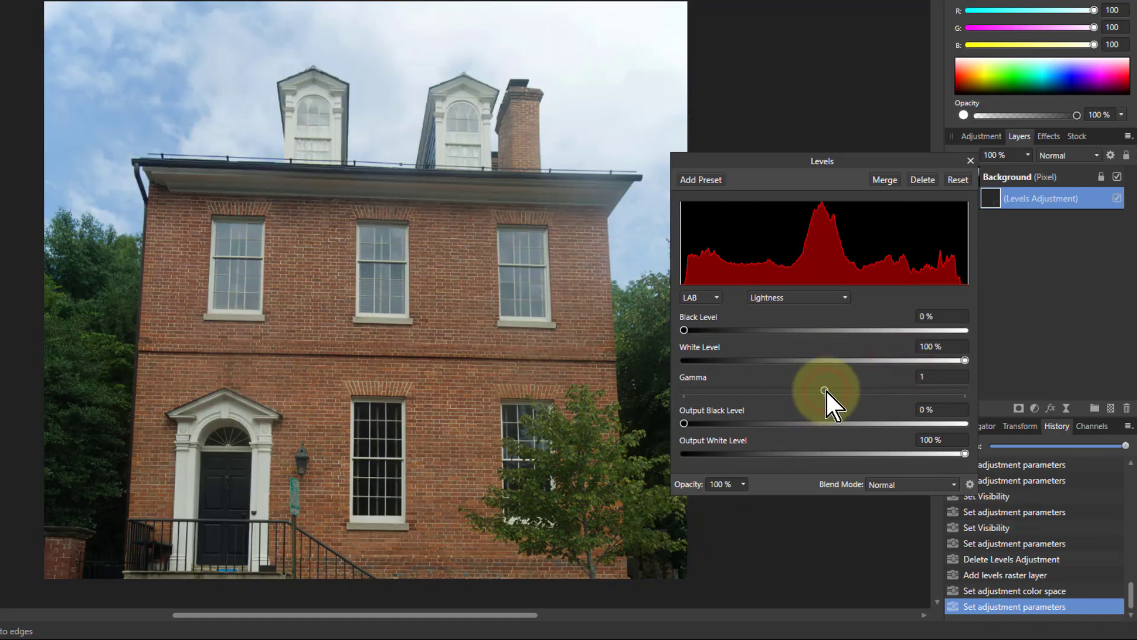
drag(826, 389, 916, 391)
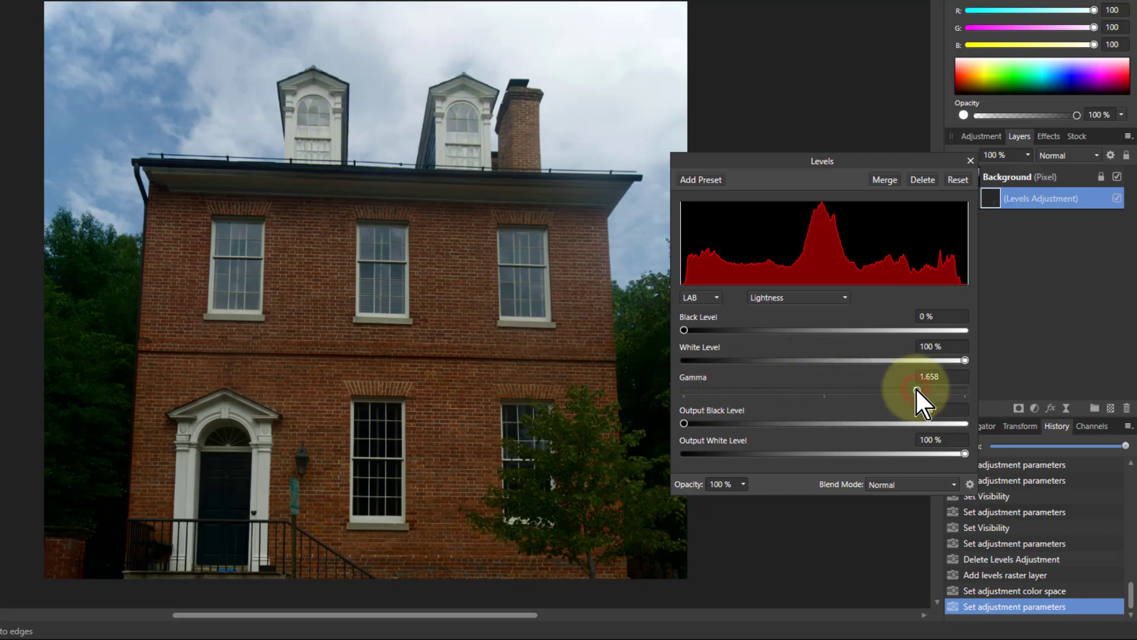
drag(908, 389, 769, 417)
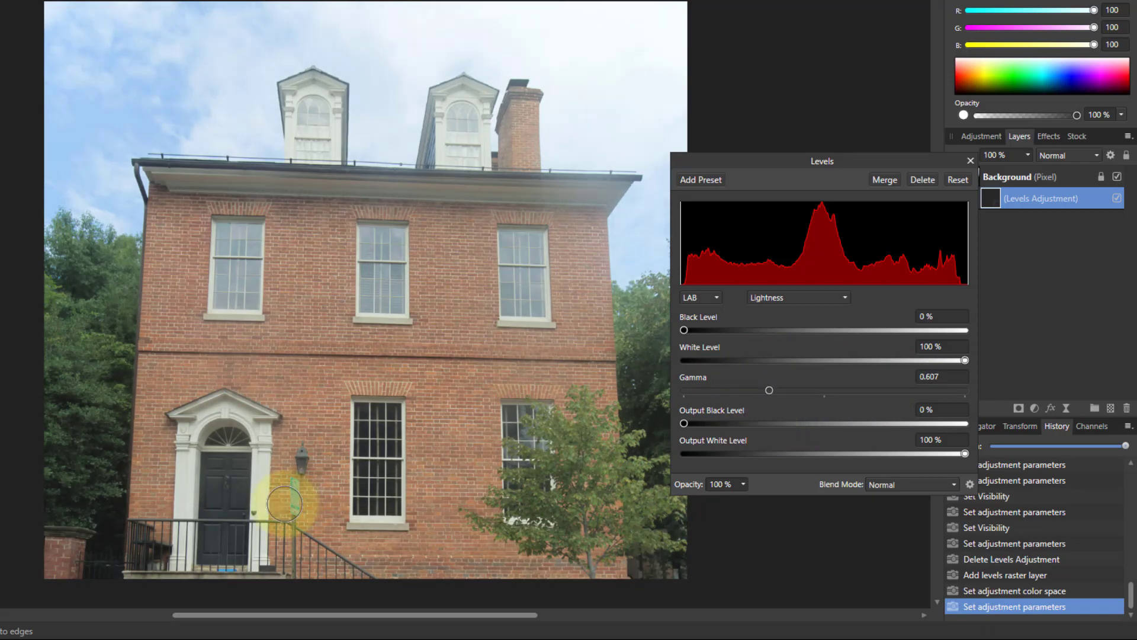
Reset gamma to 1, try output black 23%, then reset output black and white to 0%/100%
double_click(771, 390)
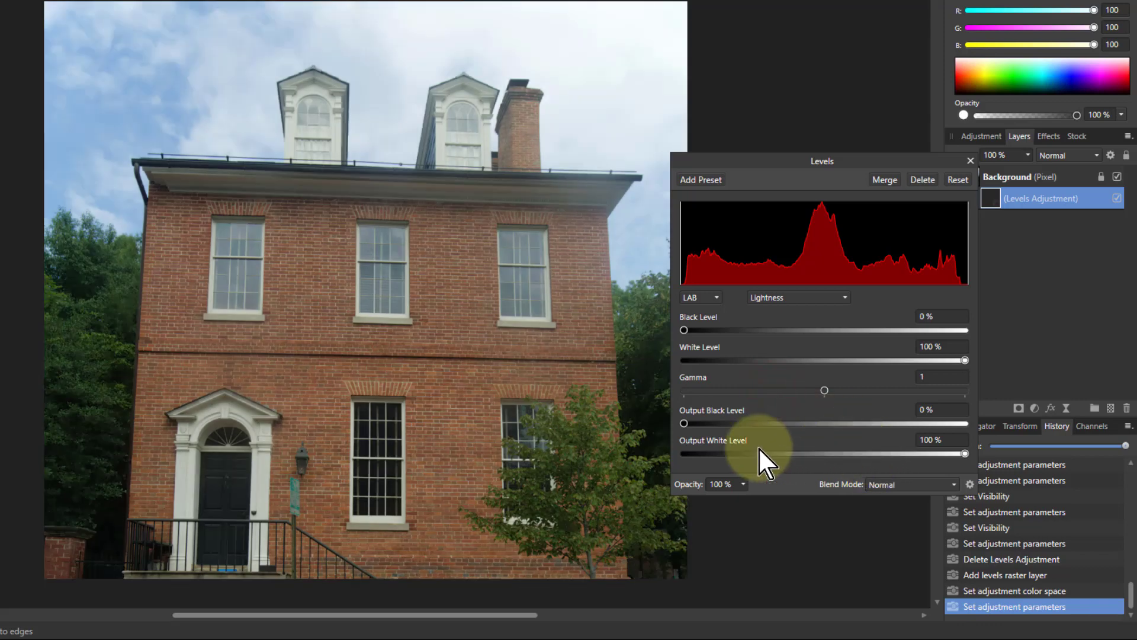
drag(684, 423, 748, 424)
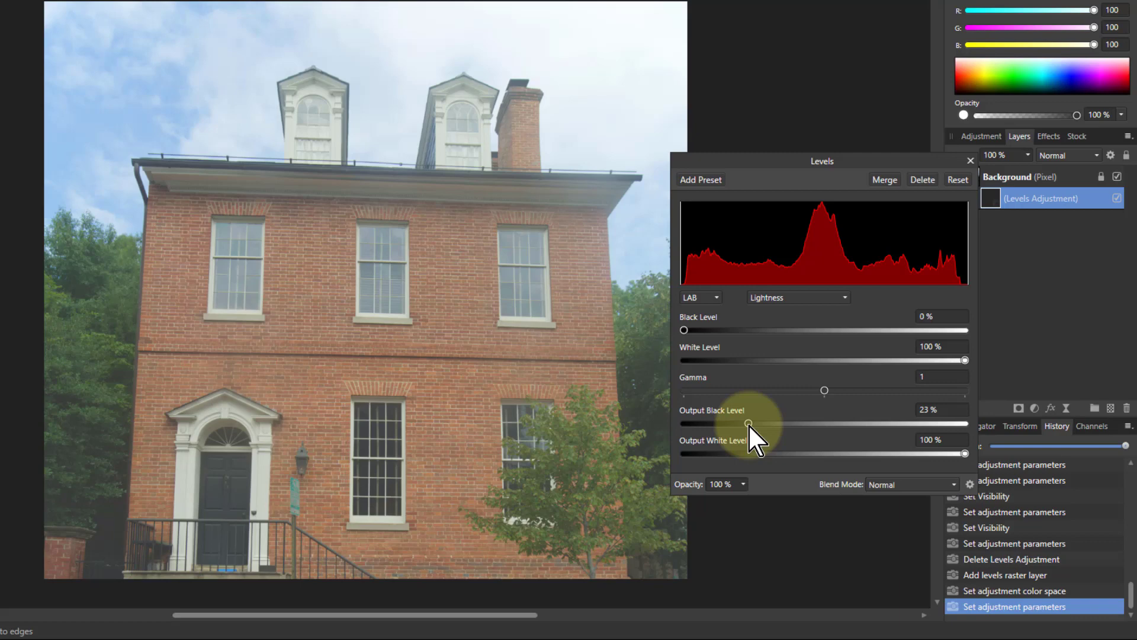
double_click(748, 424)
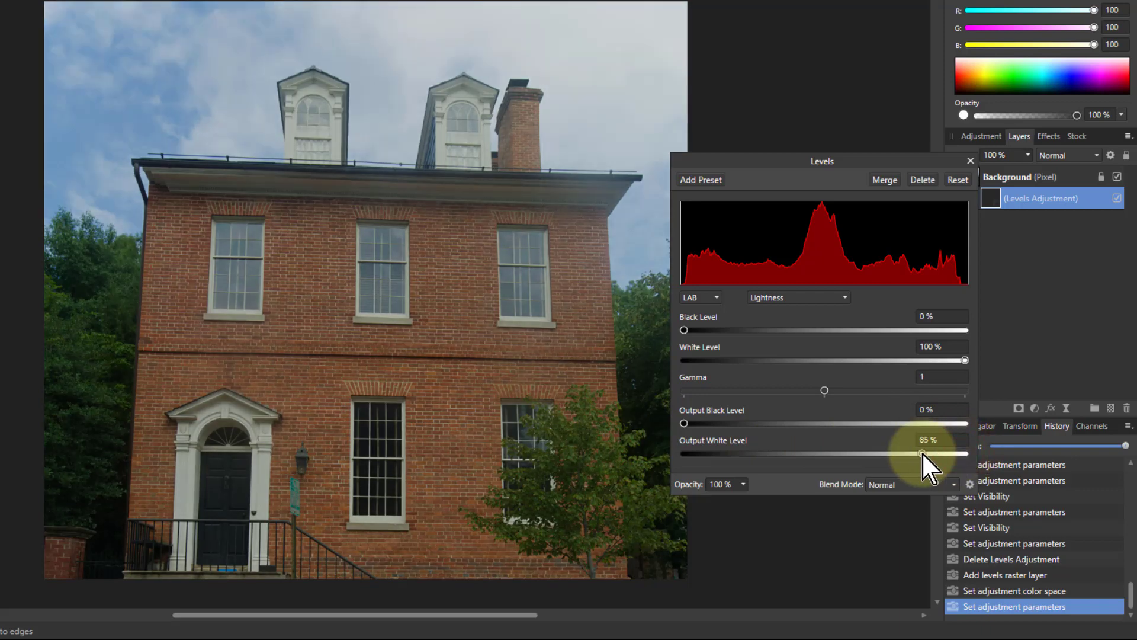
double_click(921, 453)
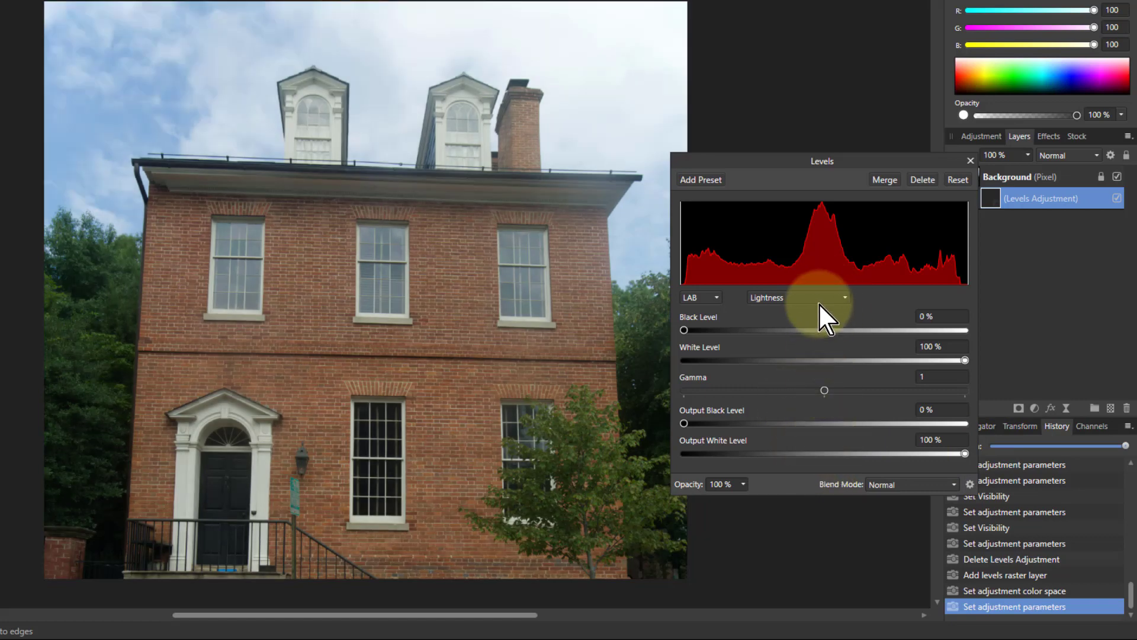
Switch Levels to the AOpponent channel and trial a 26% black level before resetting it to 0%
click(812, 296)
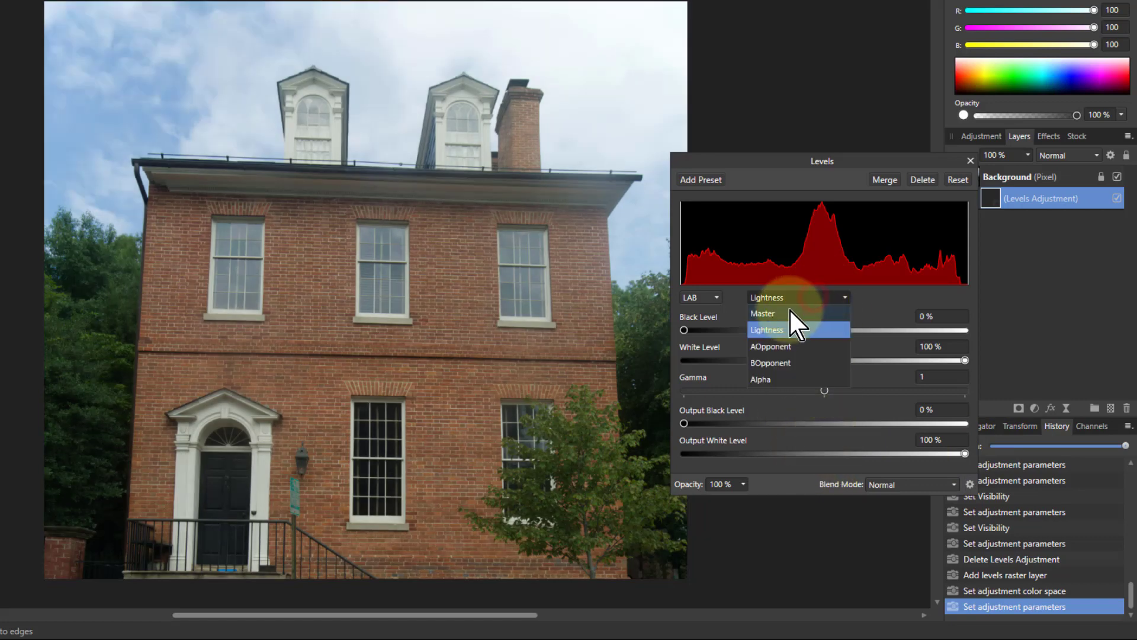
click(795, 349)
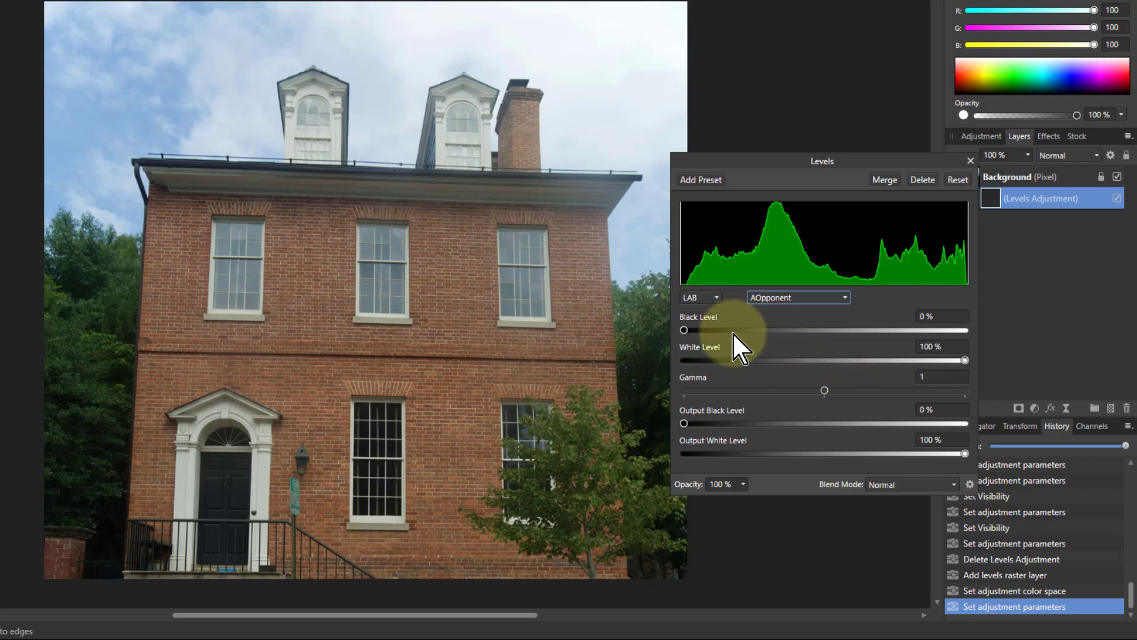
drag(688, 330, 759, 331)
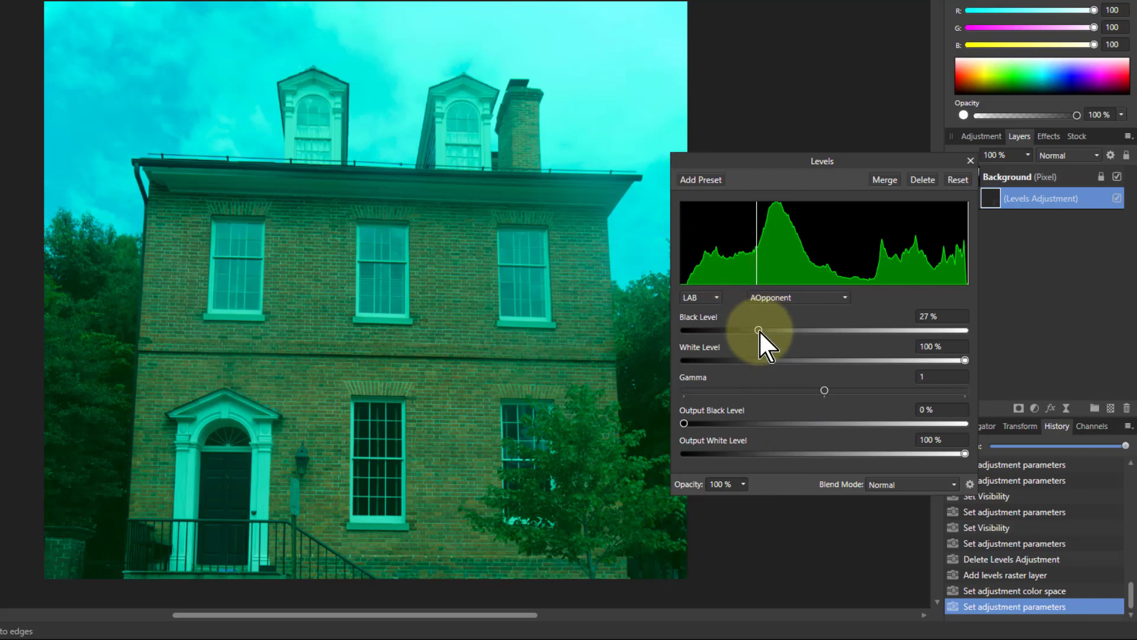
drag(759, 330, 663, 332)
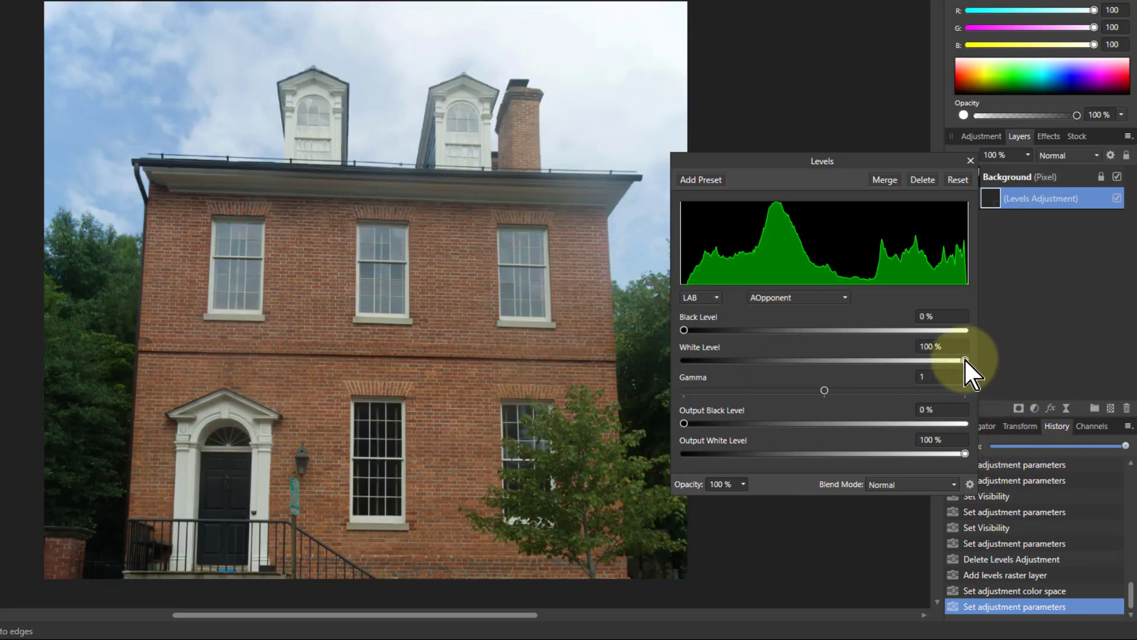
Set the AOpponent white level to 88% and raise the black level to 18%
mouse_move(964, 359)
mouse_down()
mouse_move(859, 370)
mouse_move(876, 370)
mouse_up()
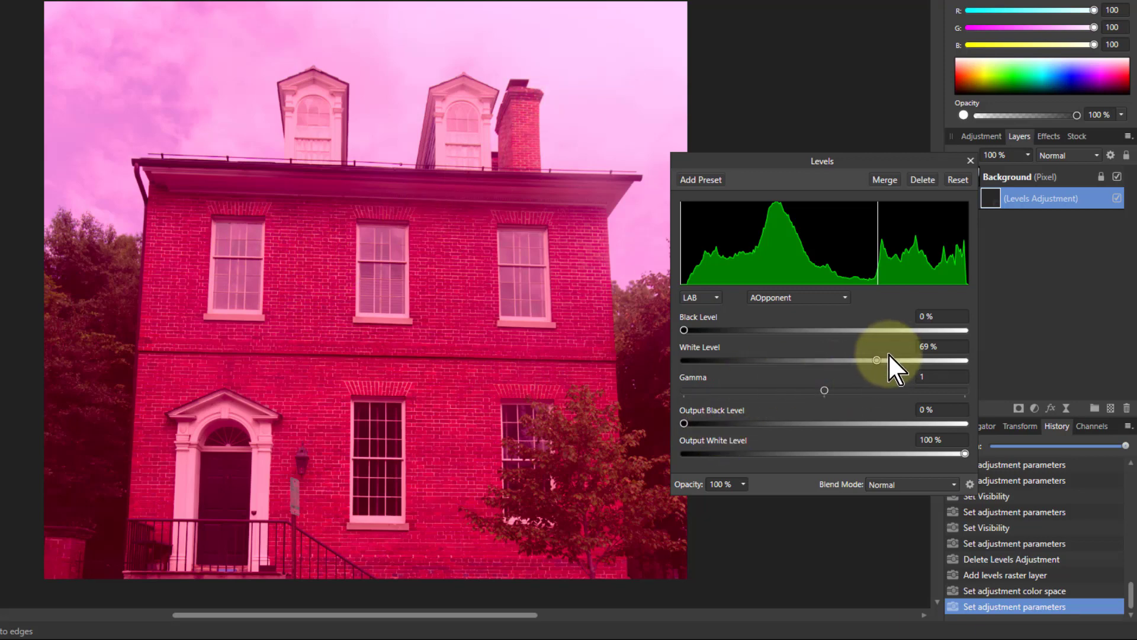
drag(878, 360, 931, 360)
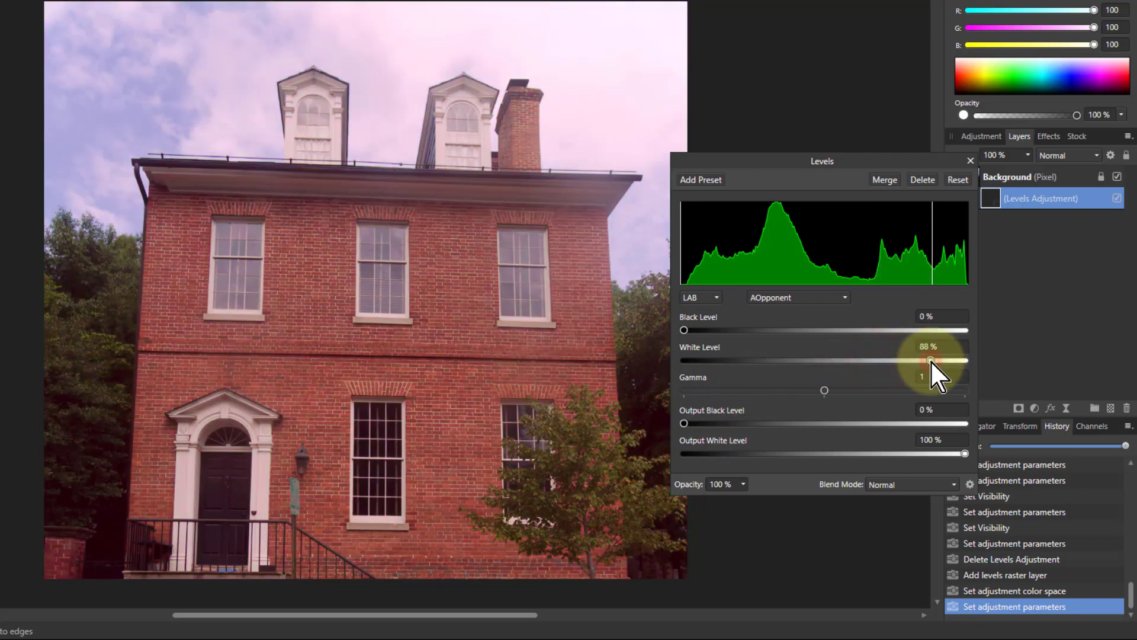
drag(684, 329, 734, 329)
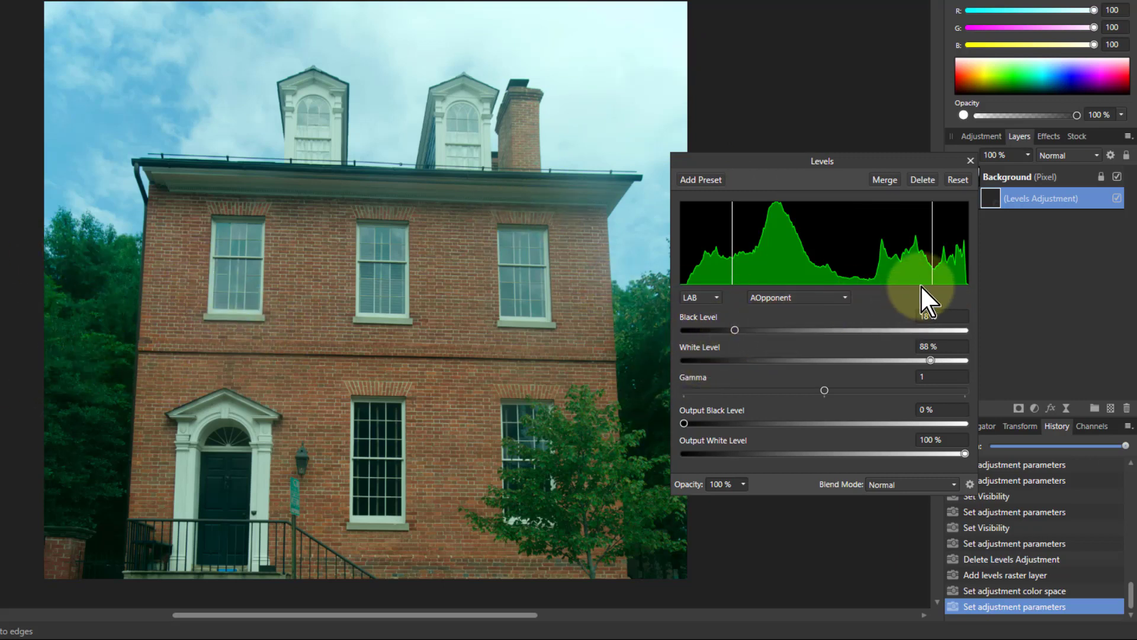
Settle the AOpponent channel at black 0%, white 84% and gamma about 1.235
drag(737, 329, 701, 332)
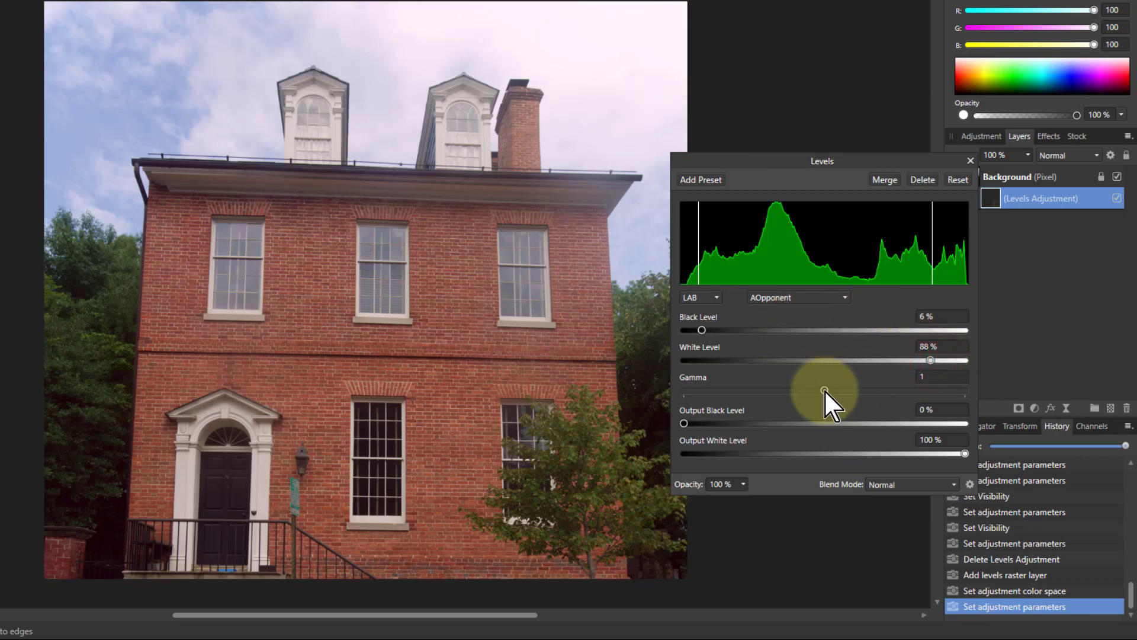
mouse_move(827, 389)
mouse_down()
mouse_move(874, 386)
mouse_move(795, 388)
mouse_move(824, 392)
mouse_up()
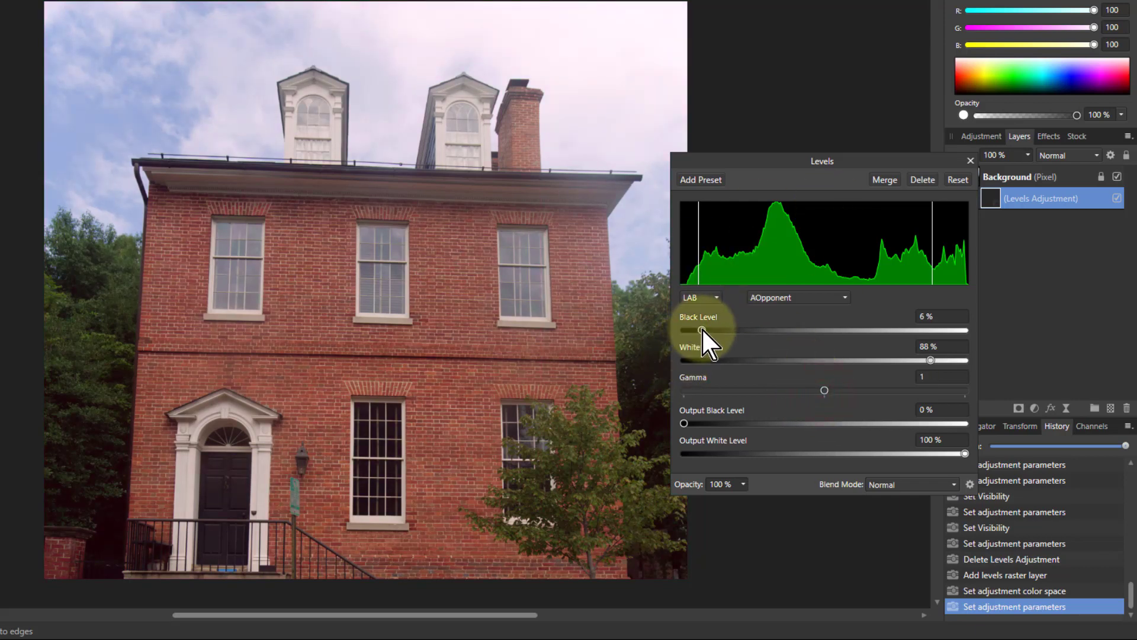
drag(701, 329, 640, 334)
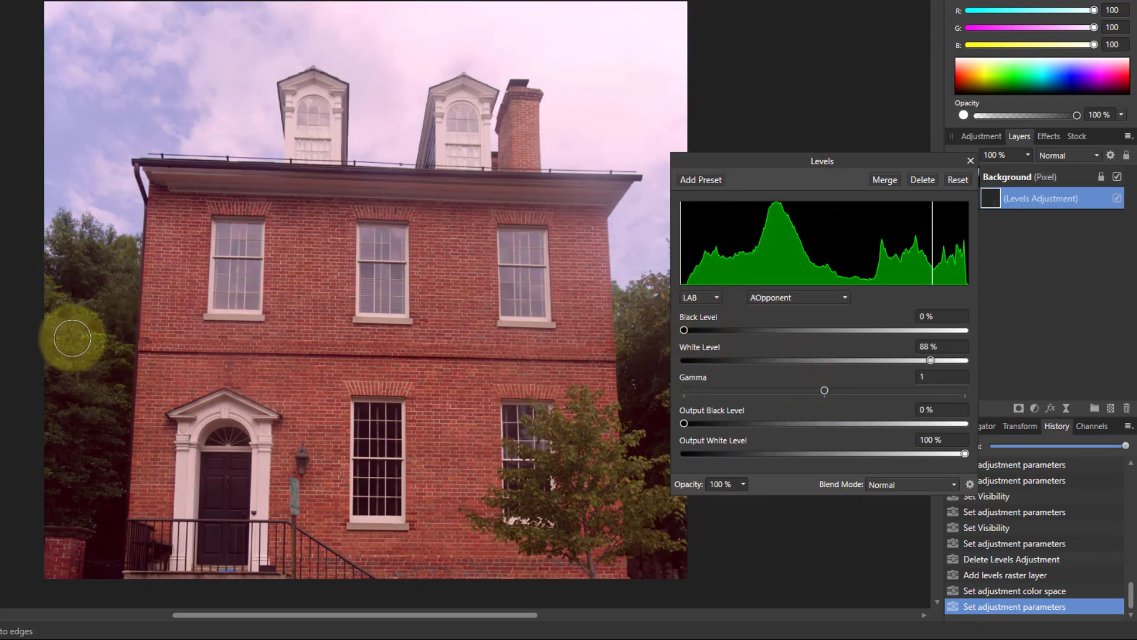
mouse_move(825, 391)
mouse_down()
mouse_move(848, 391)
mouse_move(824, 391)
mouse_up()
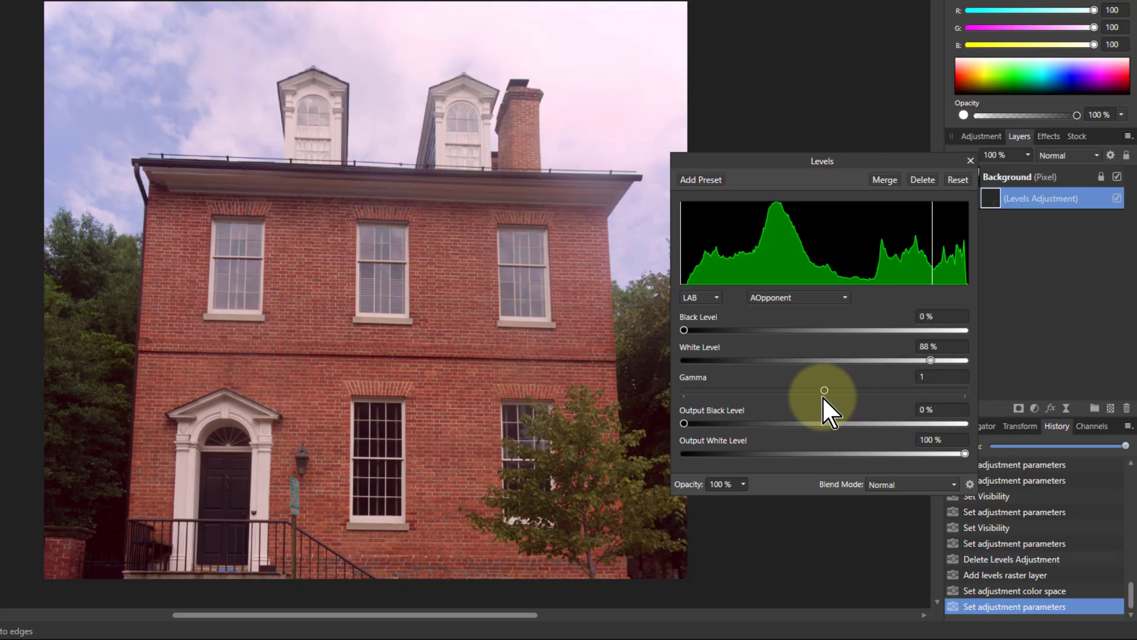
drag(928, 354, 920, 357)
drag(825, 391, 857, 390)
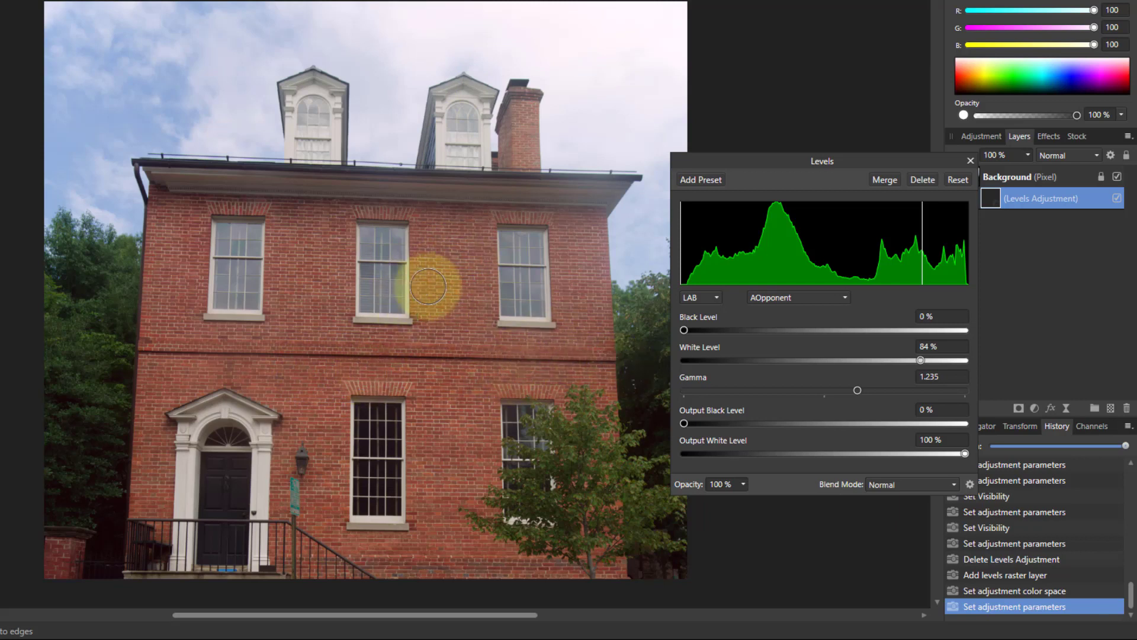
Switch to BOpponent and set black level 17%, white level 84% and gamma 1.107
click(812, 297)
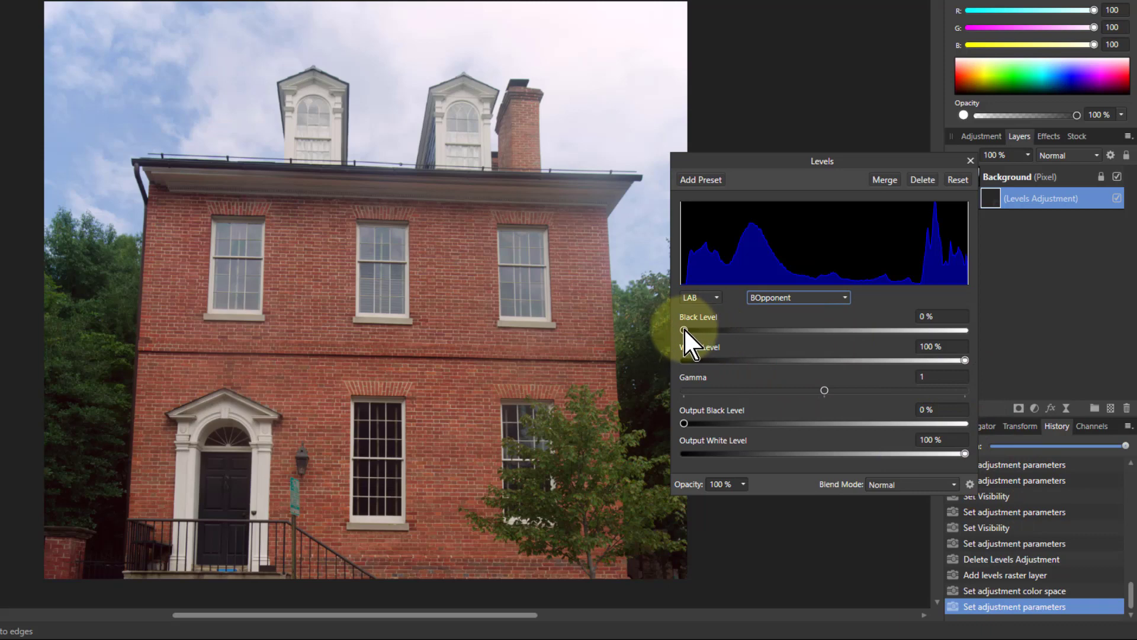
drag(685, 330, 734, 329)
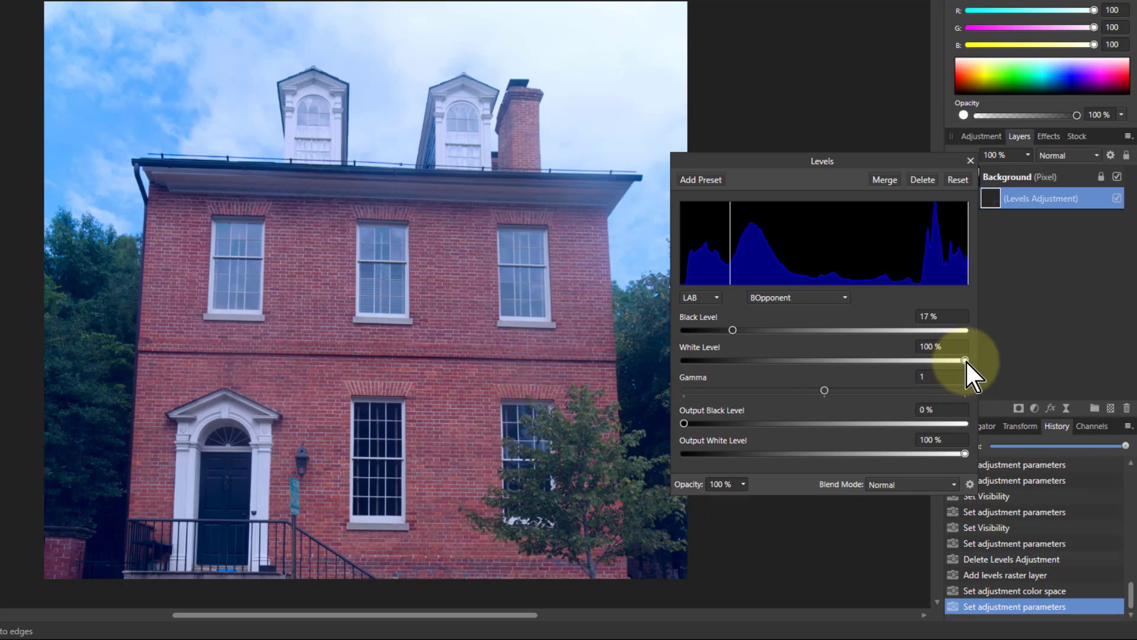
drag(965, 360, 920, 360)
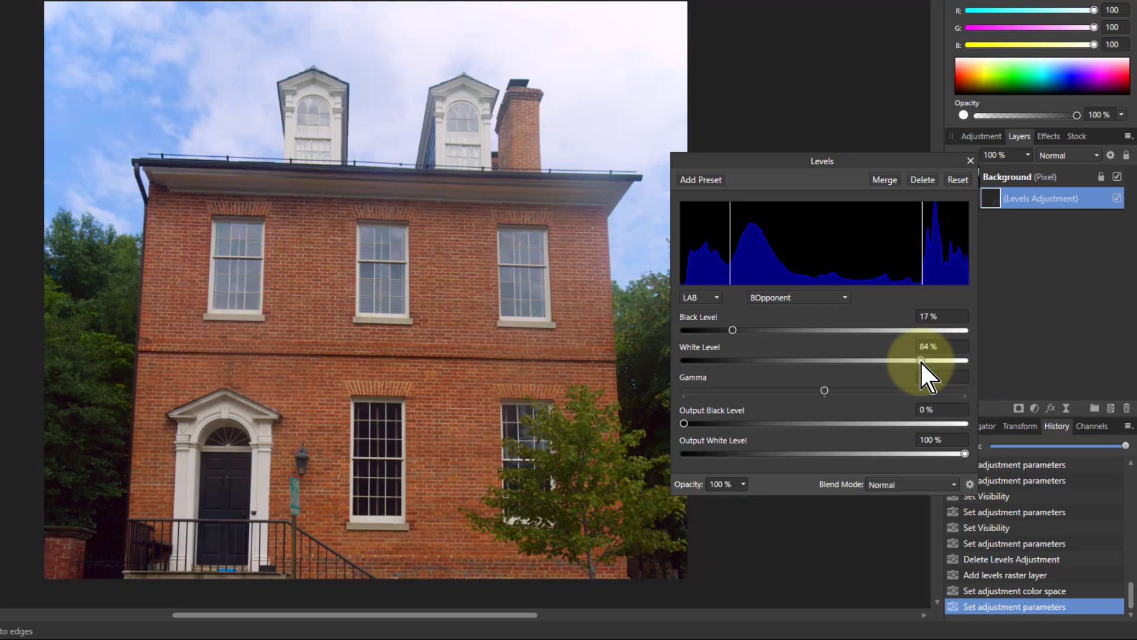
mouse_move(921, 361)
mouse_down()
mouse_move(951, 360)
mouse_move(920, 361)
mouse_up()
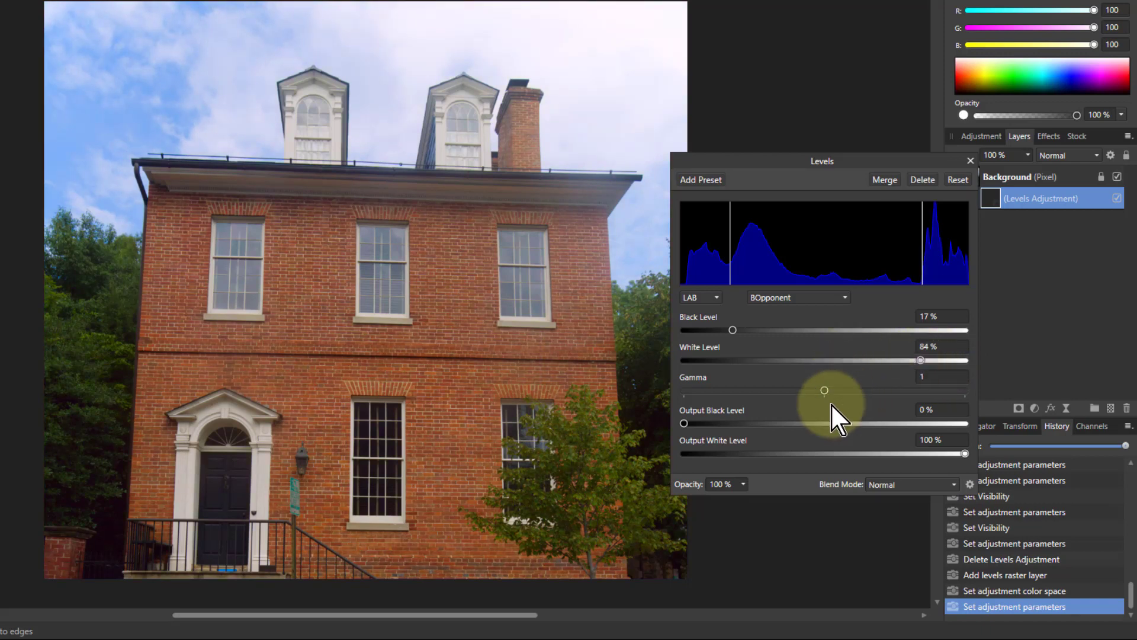
drag(824, 391, 843, 392)
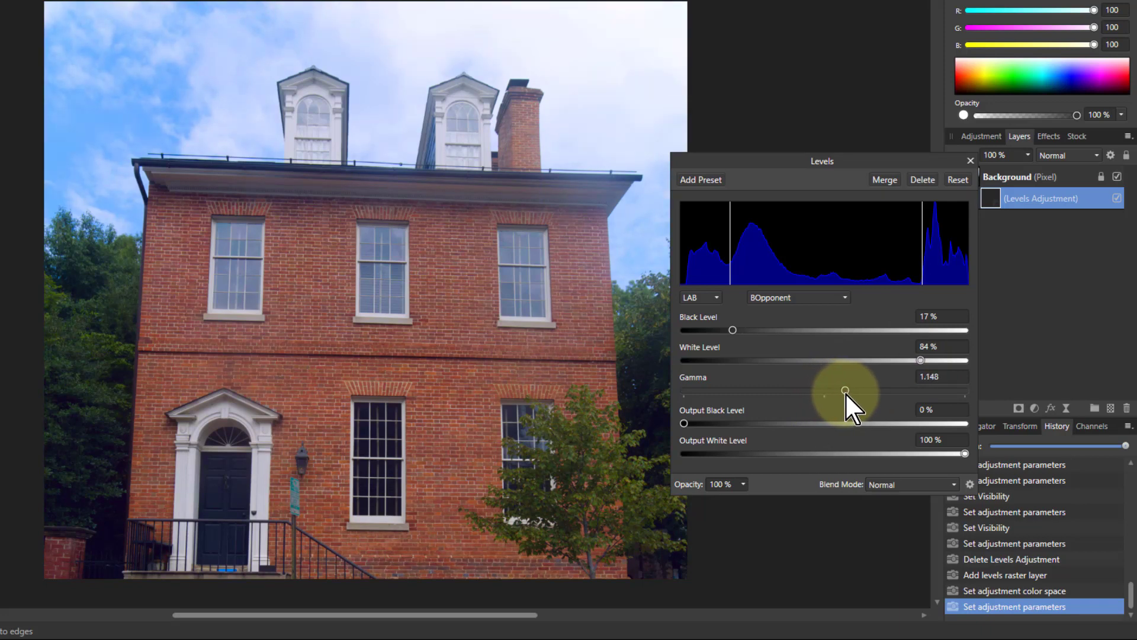
drag(847, 392, 835, 393)
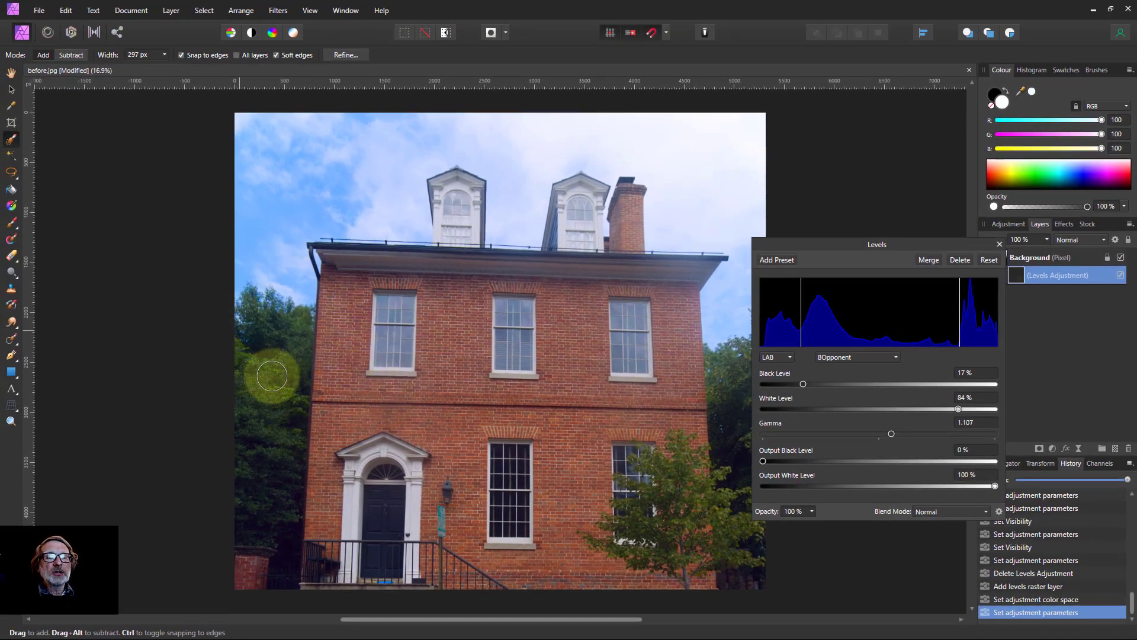
click(1120, 275)
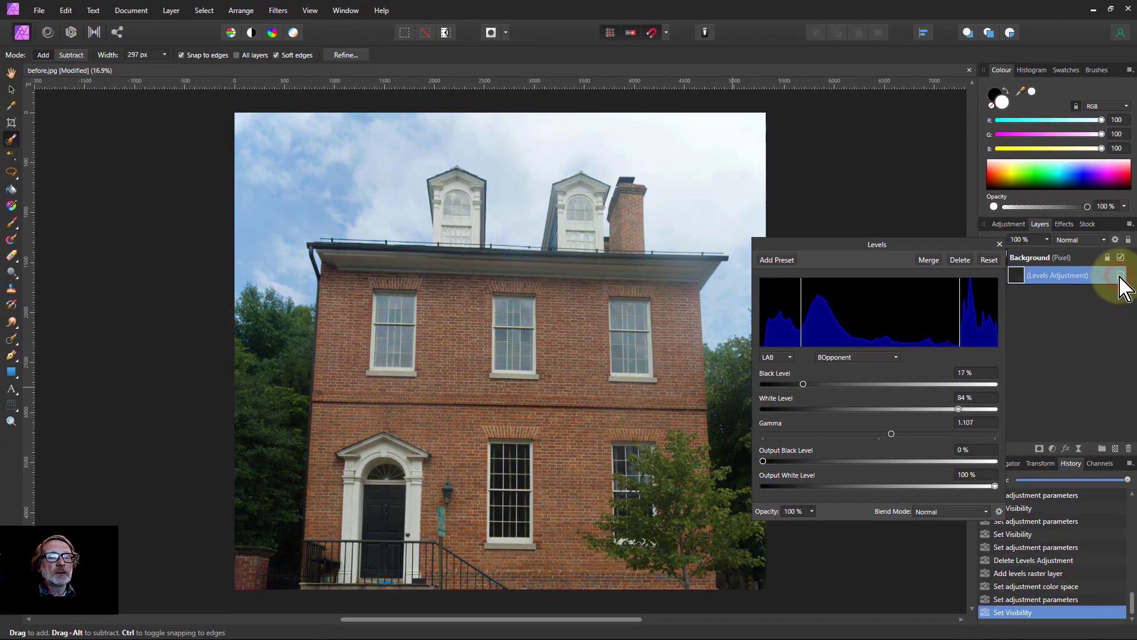
click(1121, 275)
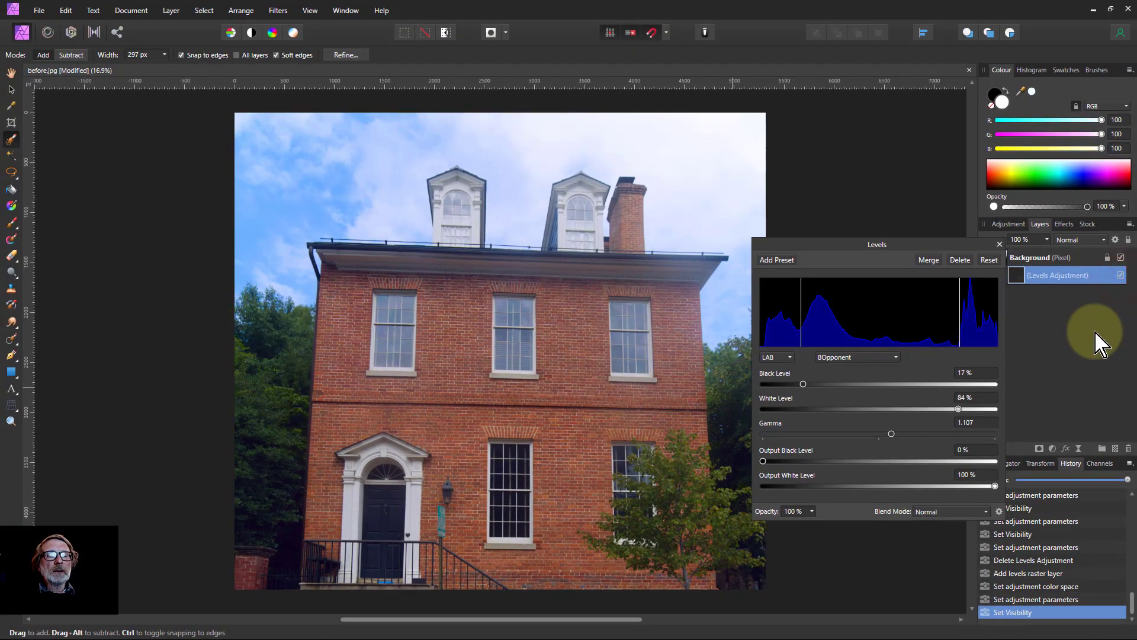